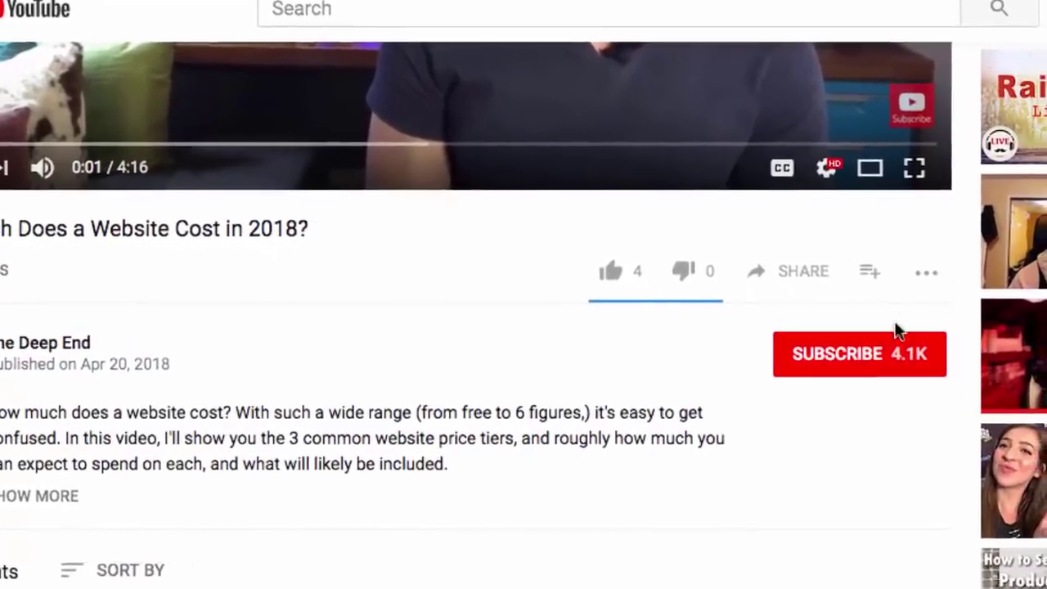
Step: Subscribe to The Deep End channel so the button reads SUBSCRIBED
{"action": "left_click", "coordinate": [894, 353]}
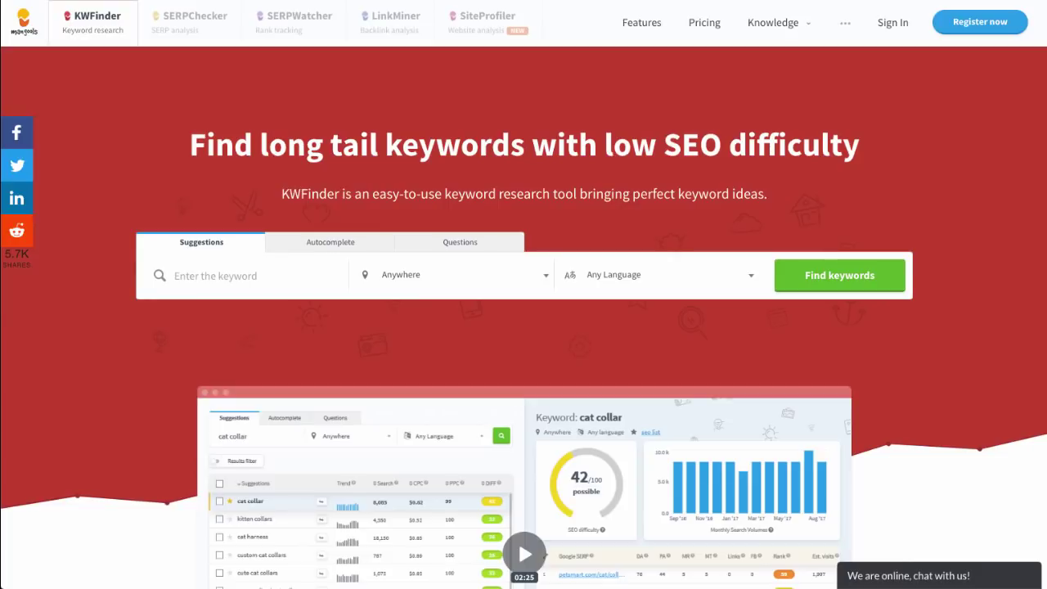
Step: Sign in from the landing page's top-right button to reach the KWFinder keyword search app
{"action": "left_click", "coordinate": [979, 23]}
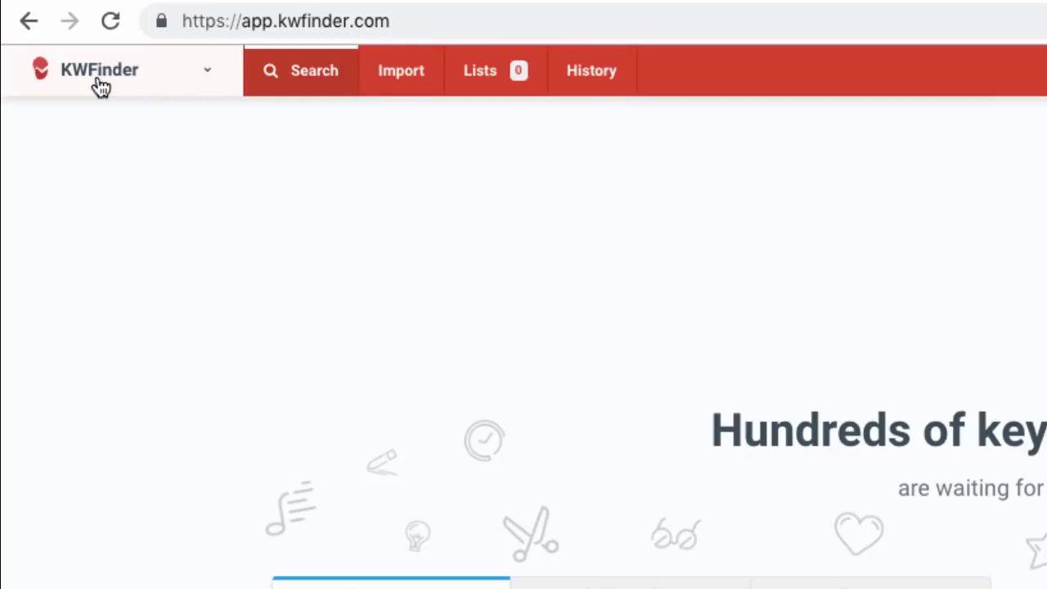
Step: Switch to SiteProfiler from the Mangools tool list and paste pomsassoc.com as the domain
{"action": "left_click", "coordinate": [100, 86]}
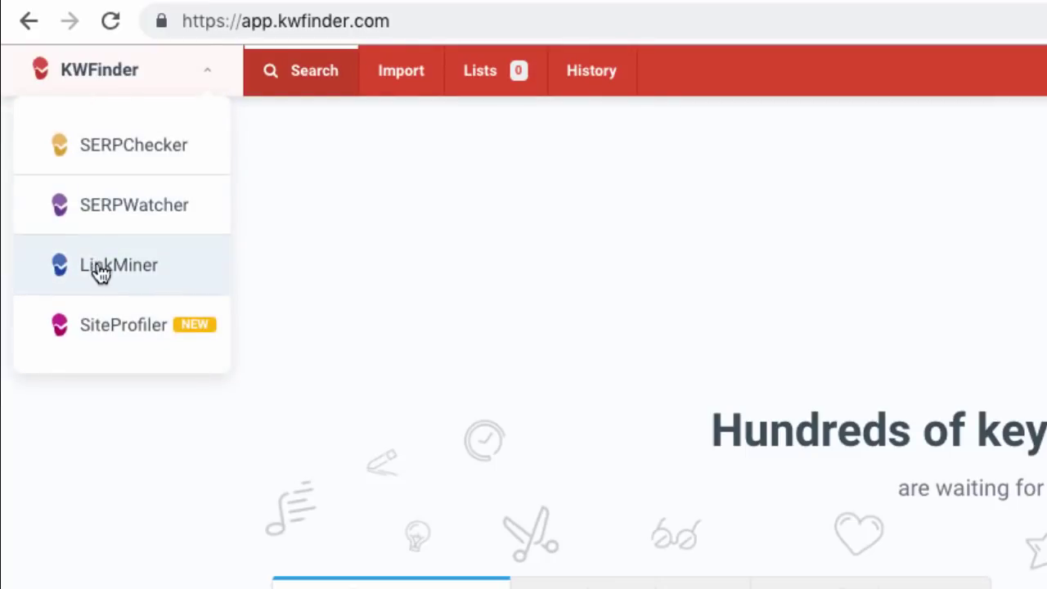
{"action": "left_click", "coordinate": [110, 327]}
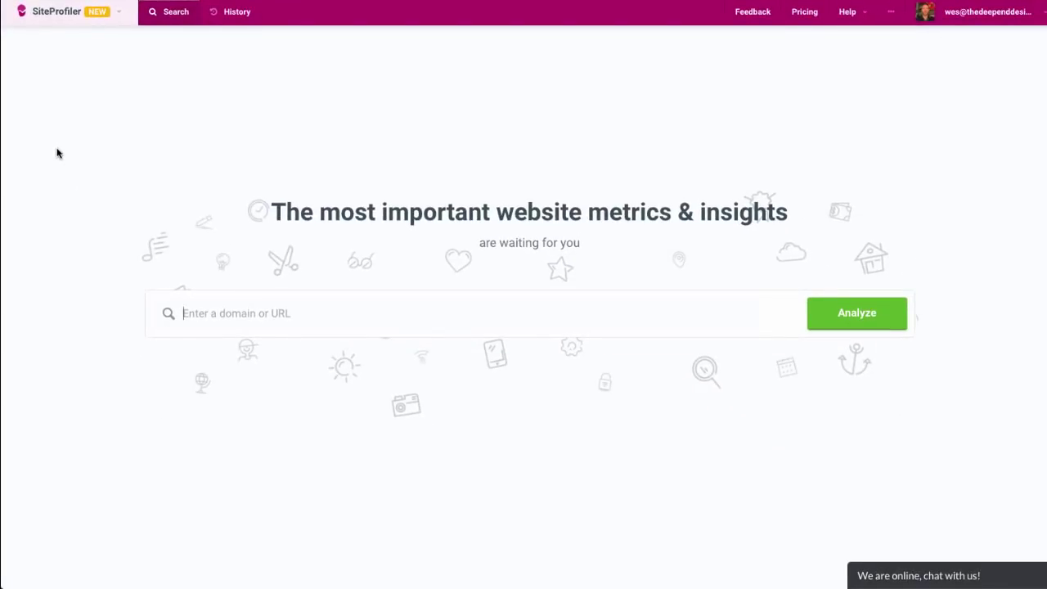
{"action": "left_click", "coordinate": [246, 319]}
{"action": "type", "text": "pomsassoc.com"}
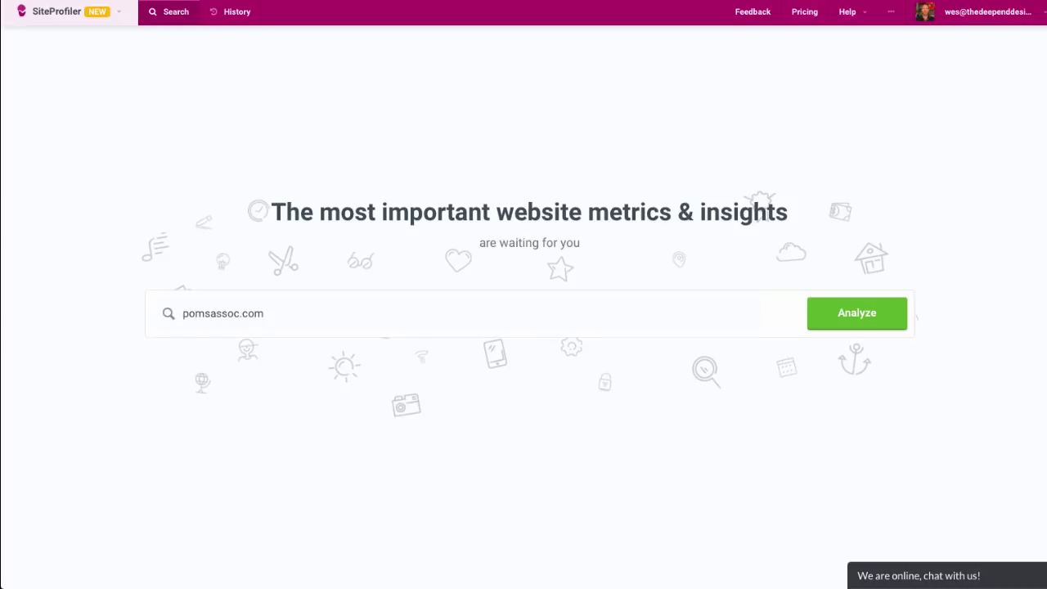
Step: Analyze pomsassoc.com and review its overview: Domain Authority 30, Trust Flow 17, Citation Flow 37
{"action": "left_click", "coordinate": [850, 319]}
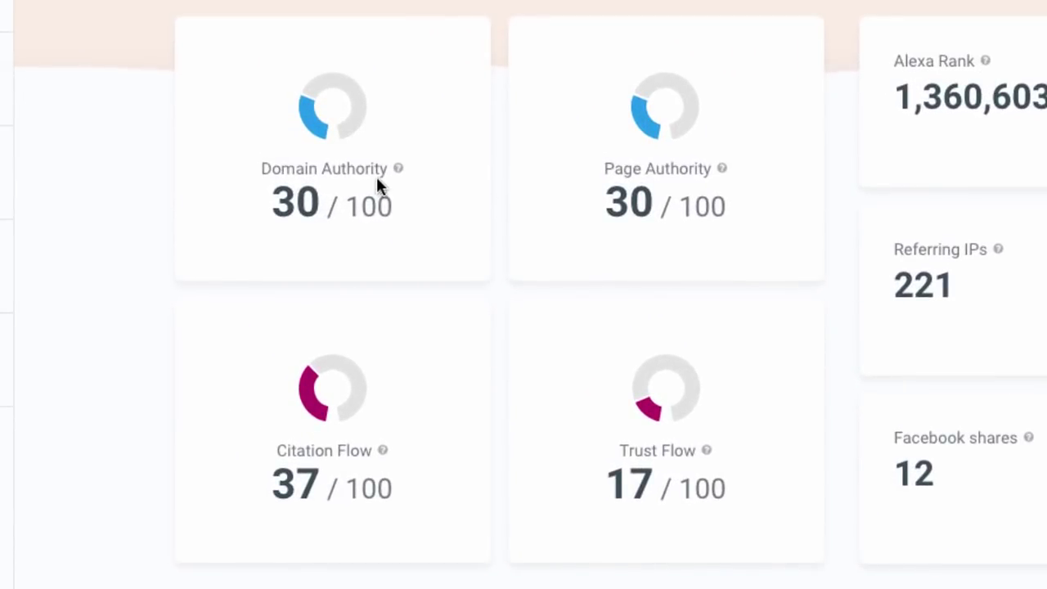
{"action": "mouse_move", "coordinate": [374, 169]}
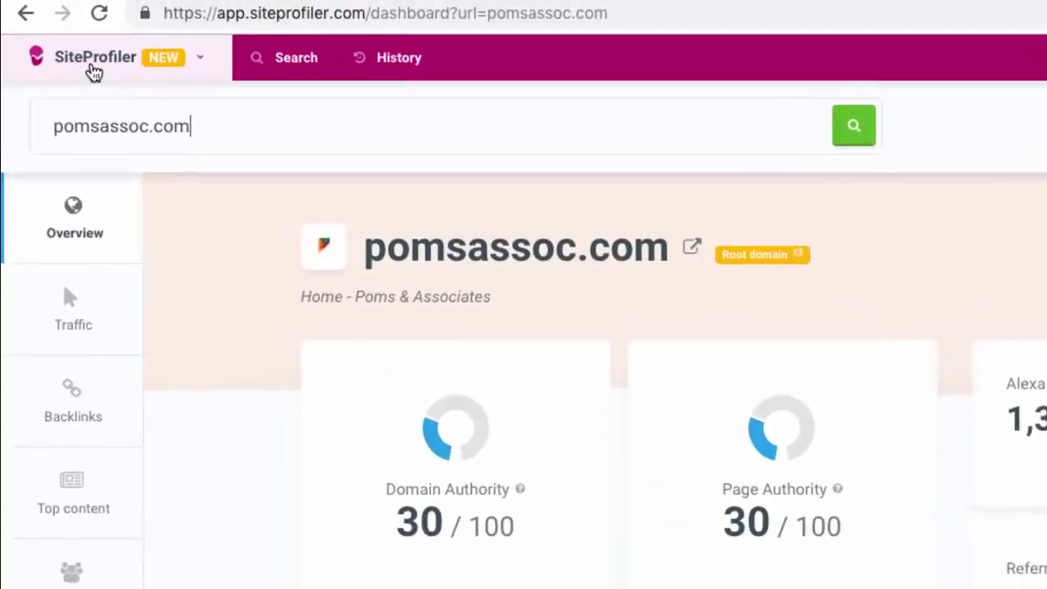
{"action": "left_click", "coordinate": [65, 20]}
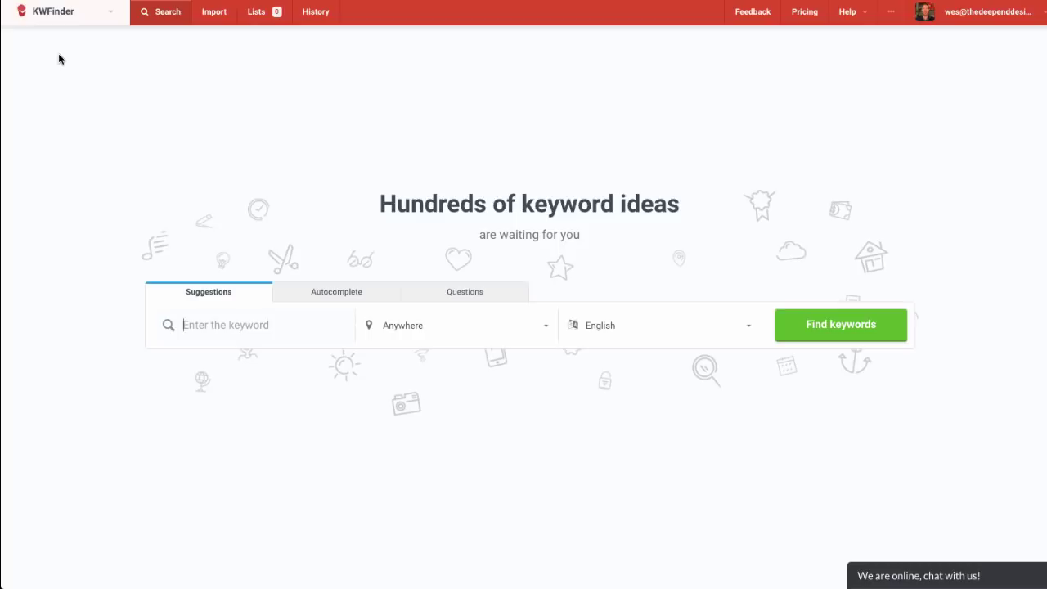
Step: Paste 'yoga studio naperville' into the Suggestions keyword field
{"action": "type", "text": "yoga studio naperville"}
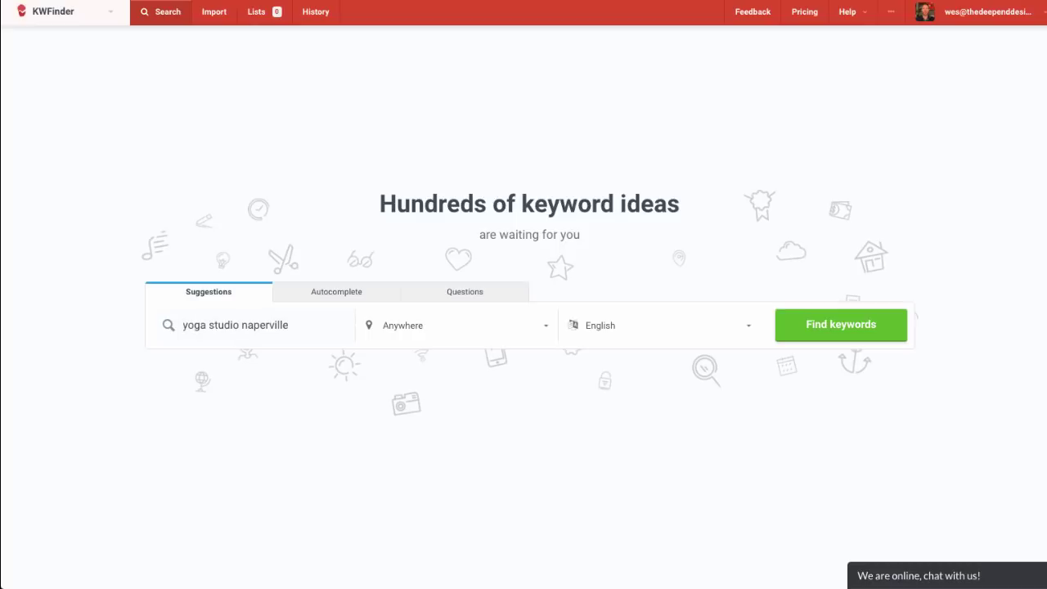
Step: Run the search for 'yoga studio naperville', showing difficulty 15/100 and the Google SERP
{"action": "left_click", "coordinate": [851, 330]}
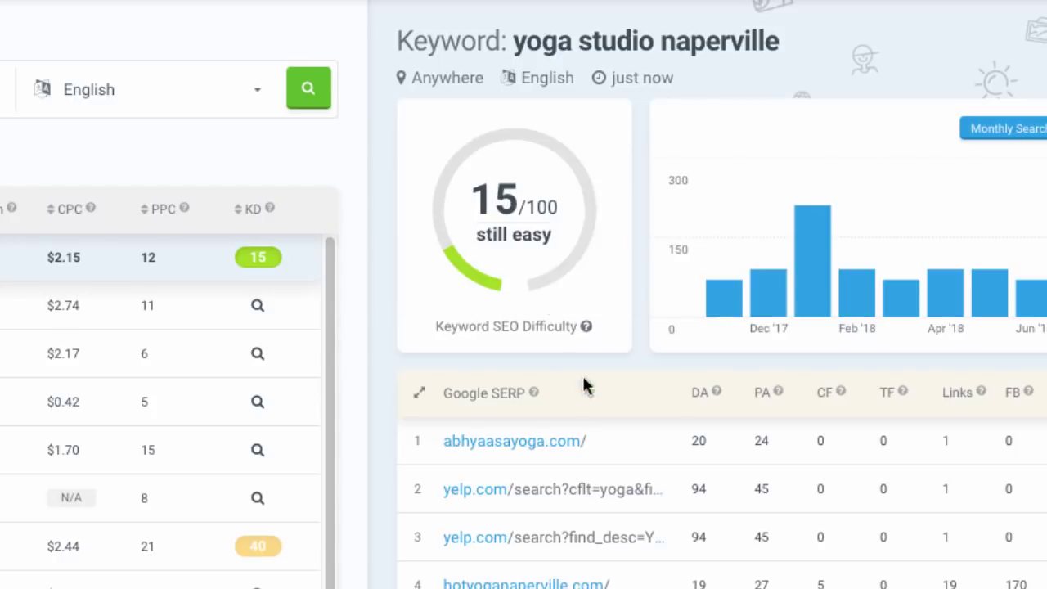
{"action": "scroll", "coordinate": [390, 458], "scroll_direction": "down", "scroll_amount": 2}
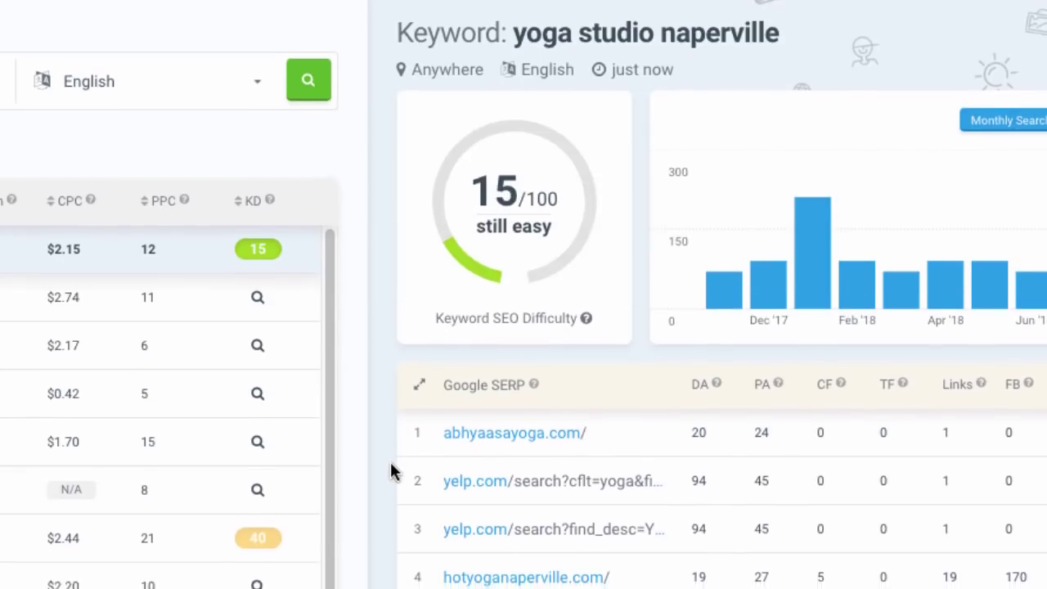
{"action": "scroll", "coordinate": [394, 475], "scroll_direction": "down", "scroll_amount": 5}
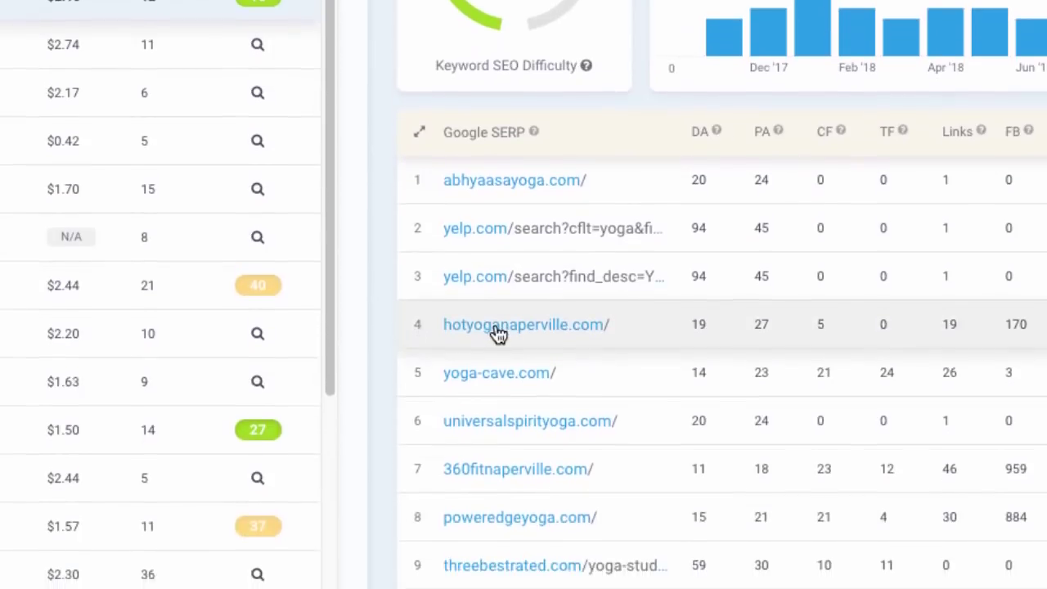
{"action": "scroll", "coordinate": [423, 153], "scroll_direction": "up", "scroll_amount": 1}
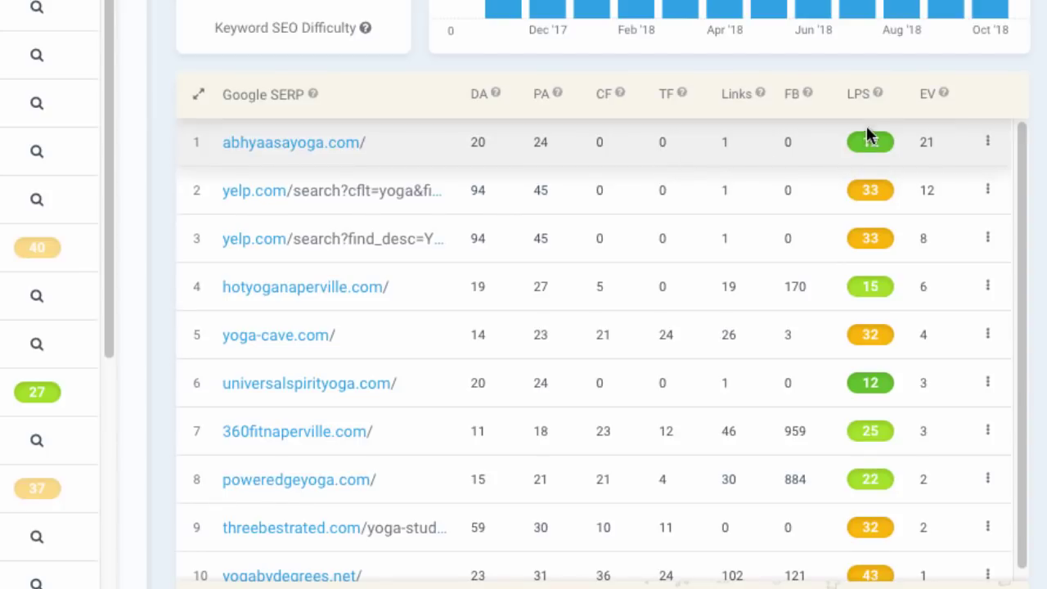
{"action": "mouse_move", "coordinate": [855, 95]}
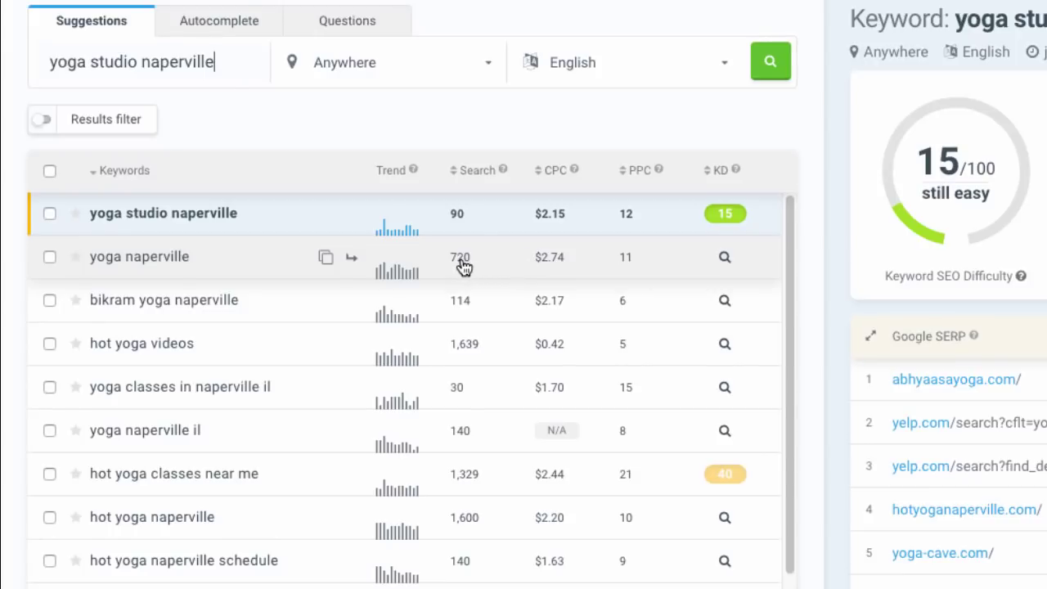
Step: Load the analysis for 'yoga naperville' from its KD column, showing difficulty 15
{"action": "left_click", "coordinate": [725, 259]}
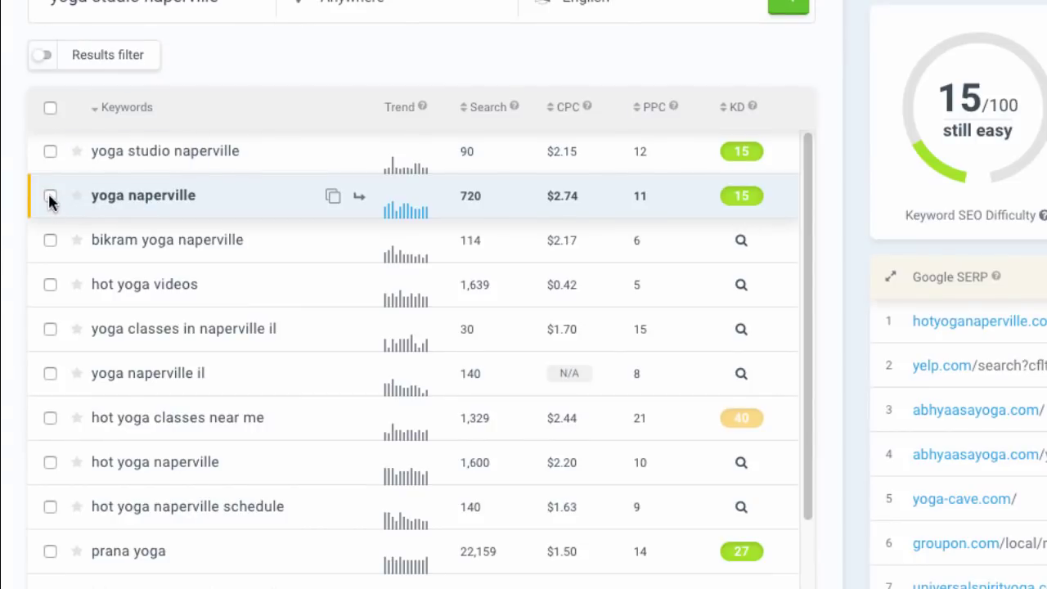
Step: Tick yoga naperville, bikram yoga naperville, yoga classes in naperville il and hot yoga naperville
{"action": "left_click", "coordinate": [50, 197]}
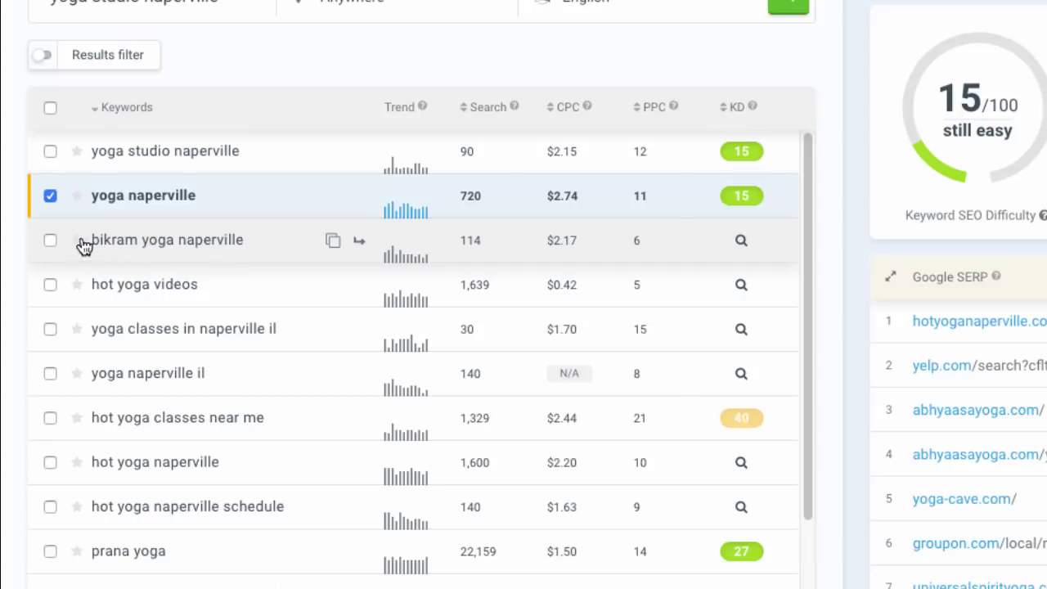
{"action": "left_click", "coordinate": [50, 242]}
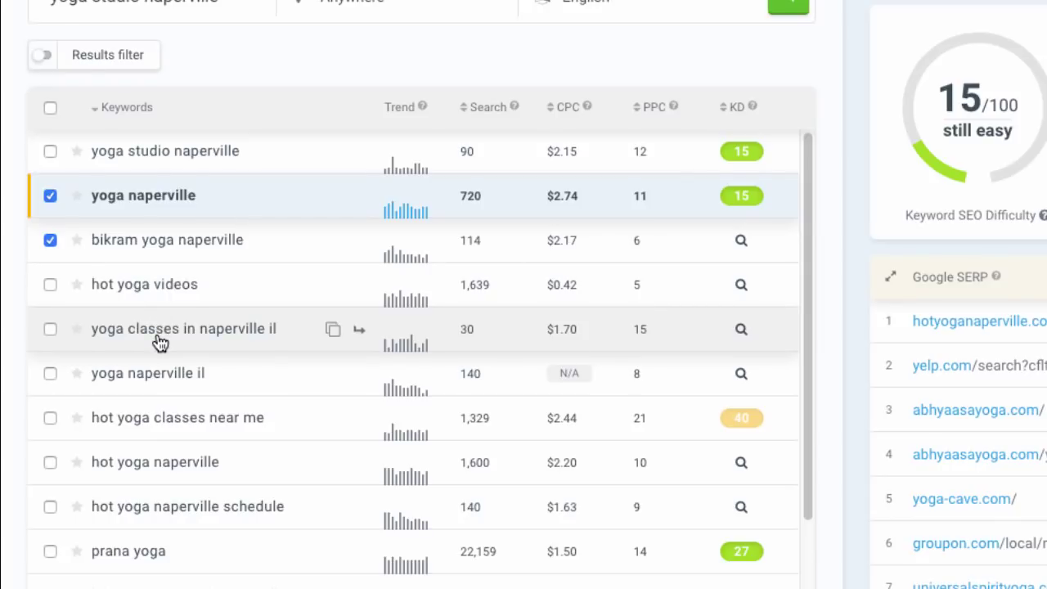
{"action": "left_click", "coordinate": [50, 329]}
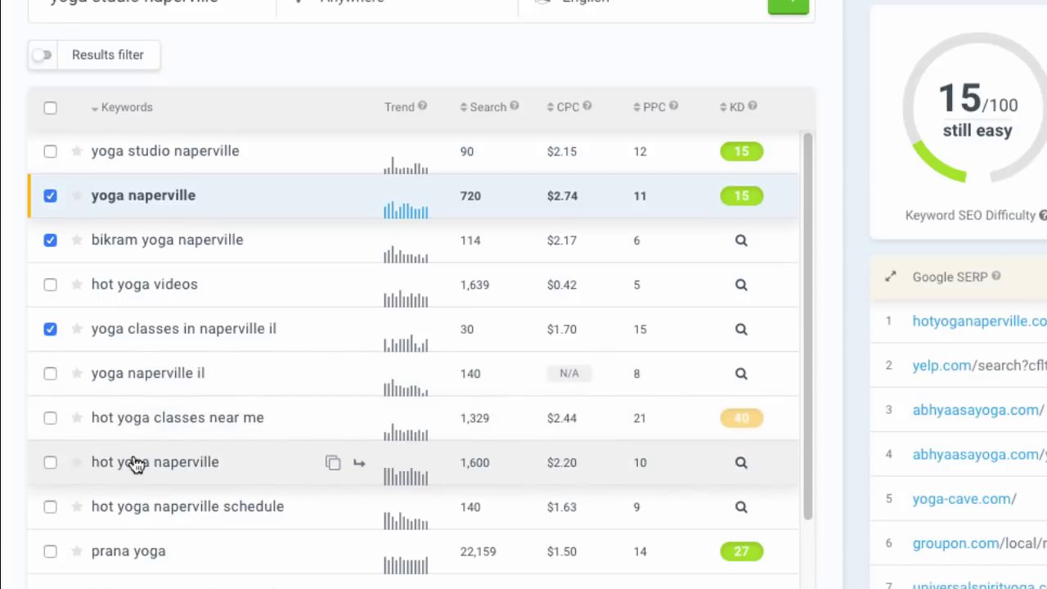
{"action": "left_click", "coordinate": [50, 463]}
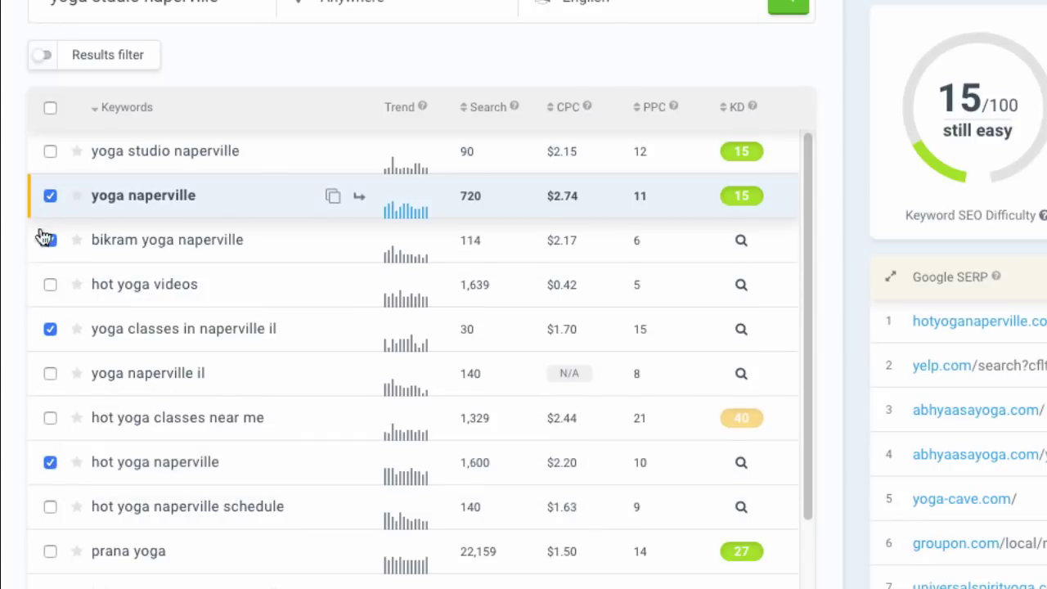
{"action": "scroll", "coordinate": [619, 520], "scroll_direction": "down", "scroll_amount": 1}
{"action": "scroll", "coordinate": [619, 521], "scroll_direction": "down", "scroll_amount": 2}
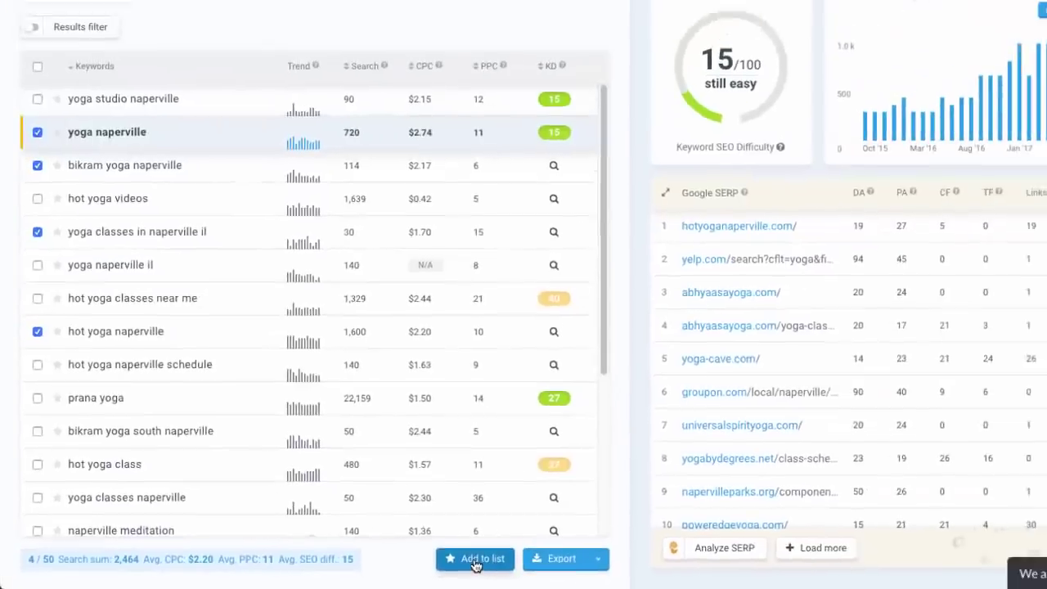
Step: Save the ticked keywords to a new list named 'Yoga studio naperville'
{"action": "left_click", "coordinate": [636, 550]}
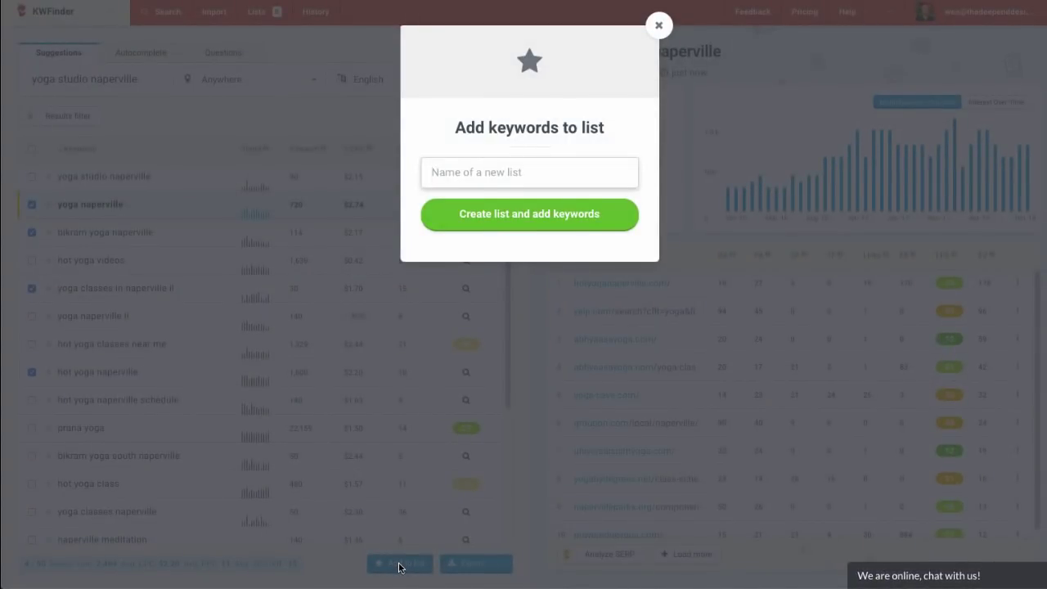
{"action": "type", "text": "Yoga studio naperville"}
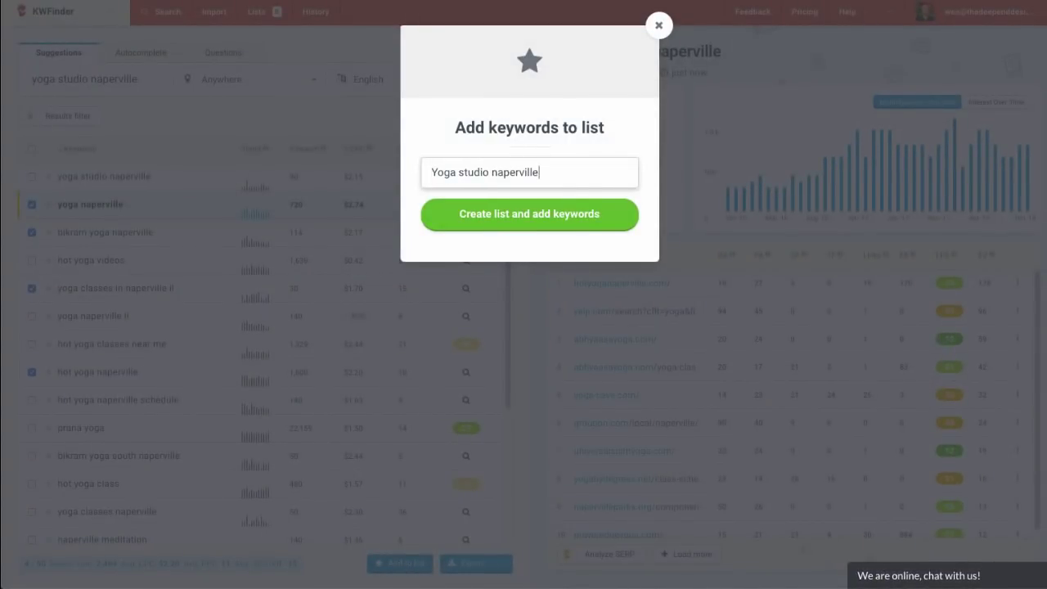
{"action": "left_click", "coordinate": [557, 225]}
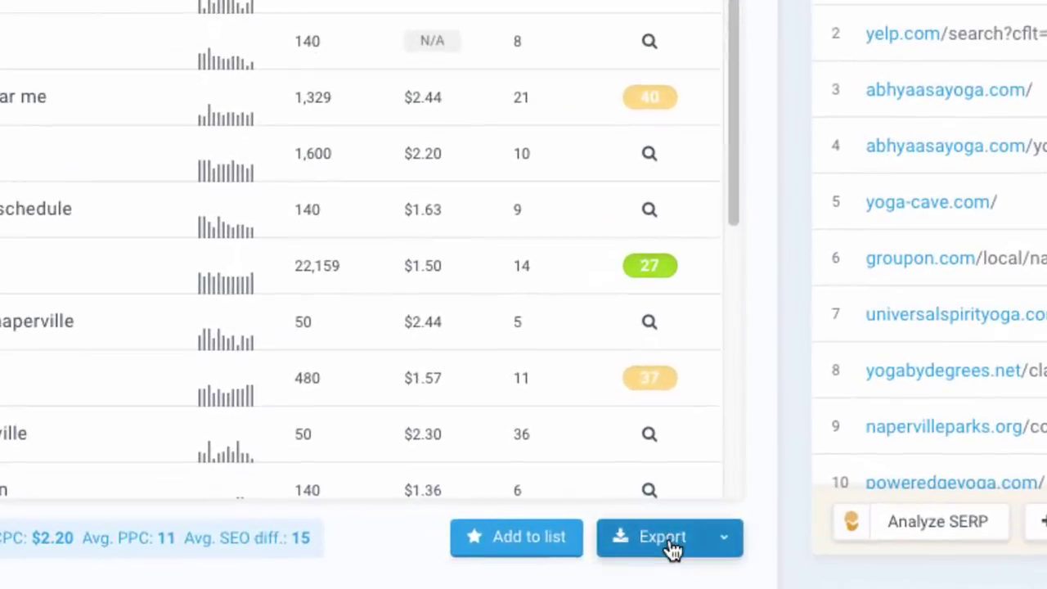
Step: Look over the keyword export options, then bring up the results filter panel
{"action": "left_click", "coordinate": [669, 547]}
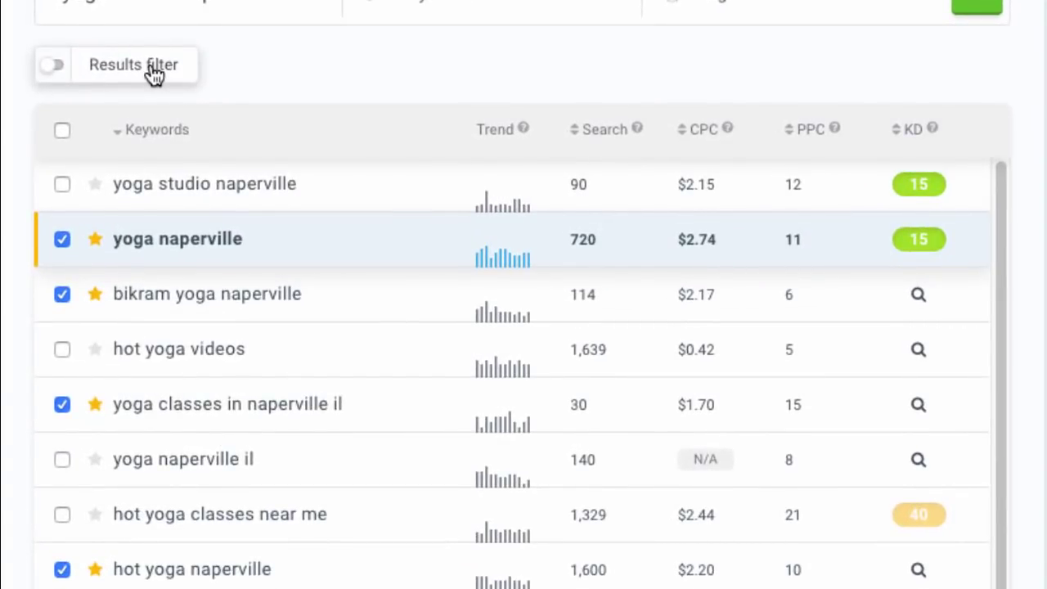
{"action": "scroll", "coordinate": [554, 346], "scroll_direction": "down", "scroll_amount": 10}
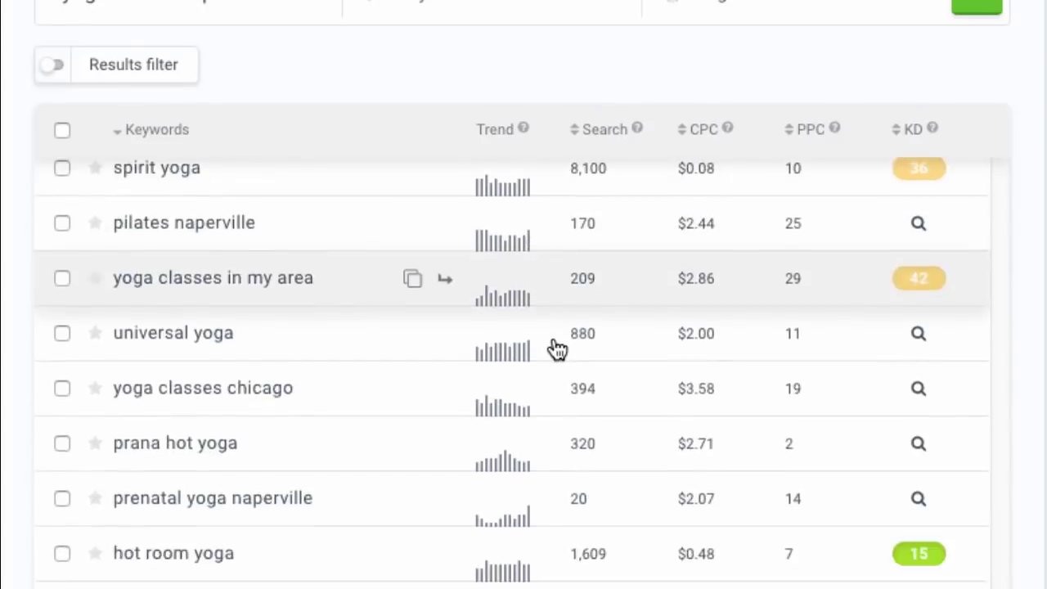
{"action": "scroll", "coordinate": [553, 346], "scroll_direction": "down", "scroll_amount": 5}
{"action": "scroll", "coordinate": [554, 346], "scroll_direction": "up", "scroll_amount": 3}
{"action": "scroll", "coordinate": [554, 346], "scroll_direction": "down", "scroll_amount": 5}
{"action": "scroll", "coordinate": [554, 346], "scroll_direction": "up", "scroll_amount": 15}
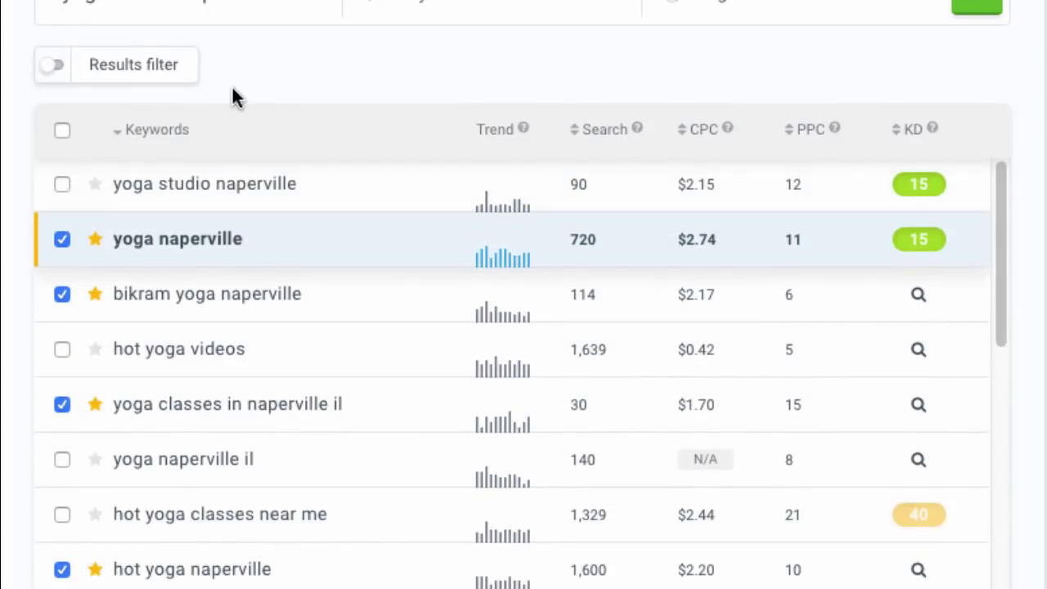
{"action": "left_click", "coordinate": [151, 78]}
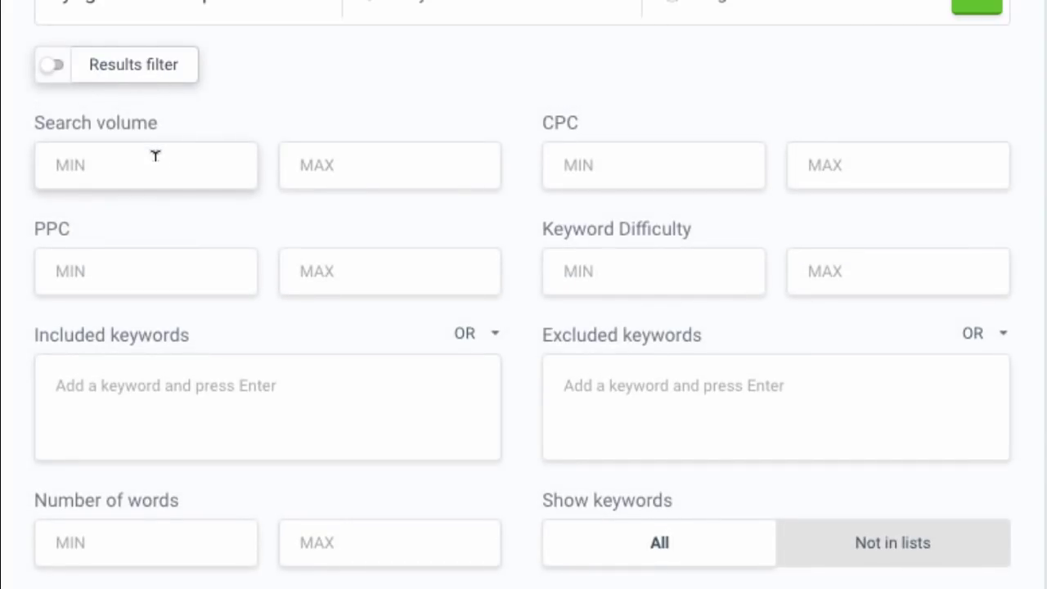
Step: Limit results to a minimum search volume of 100 and maximum keyword difficulty of 20
{"action": "left_click", "coordinate": [182, 161]}
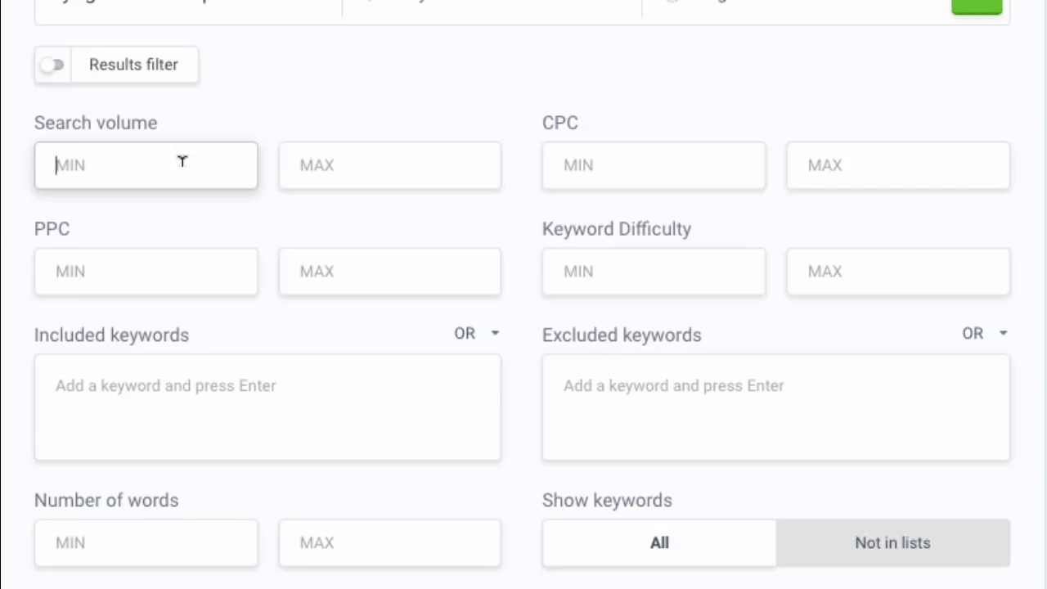
{"action": "type", "text": "100"}
{"action": "left_click", "coordinate": [865, 268]}
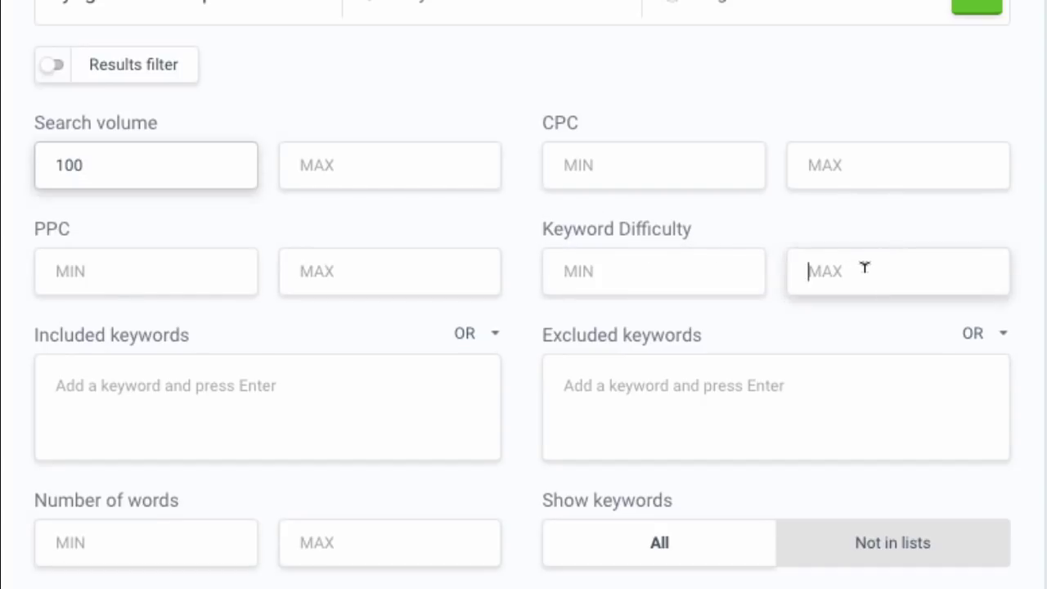
{"action": "type", "text": "20"}
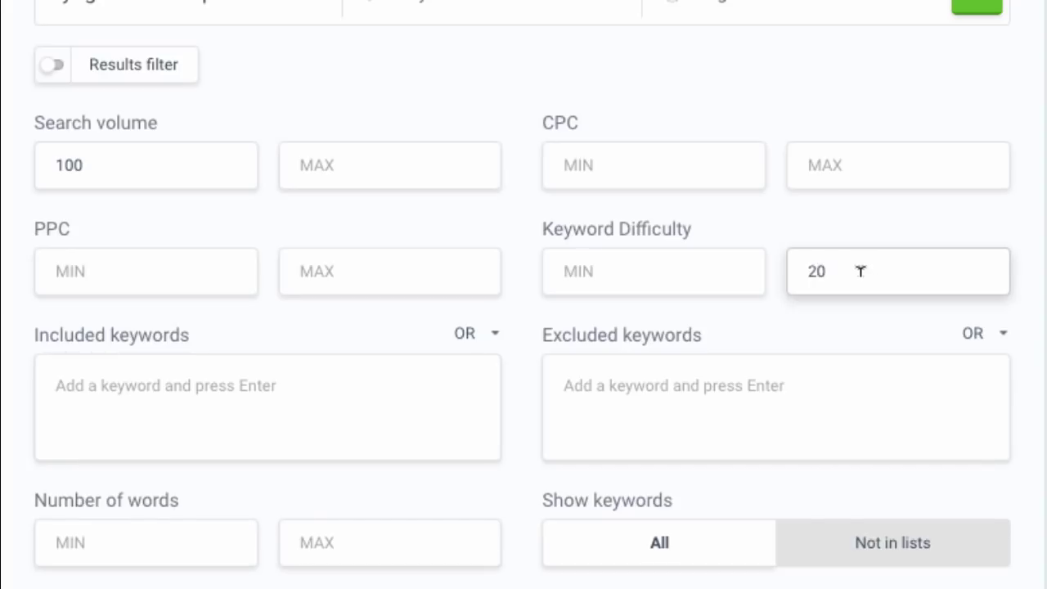
Step: Include the keyword 'naperville' and exclude 'jobs salary' in the results filter
{"action": "left_click", "coordinate": [387, 398]}
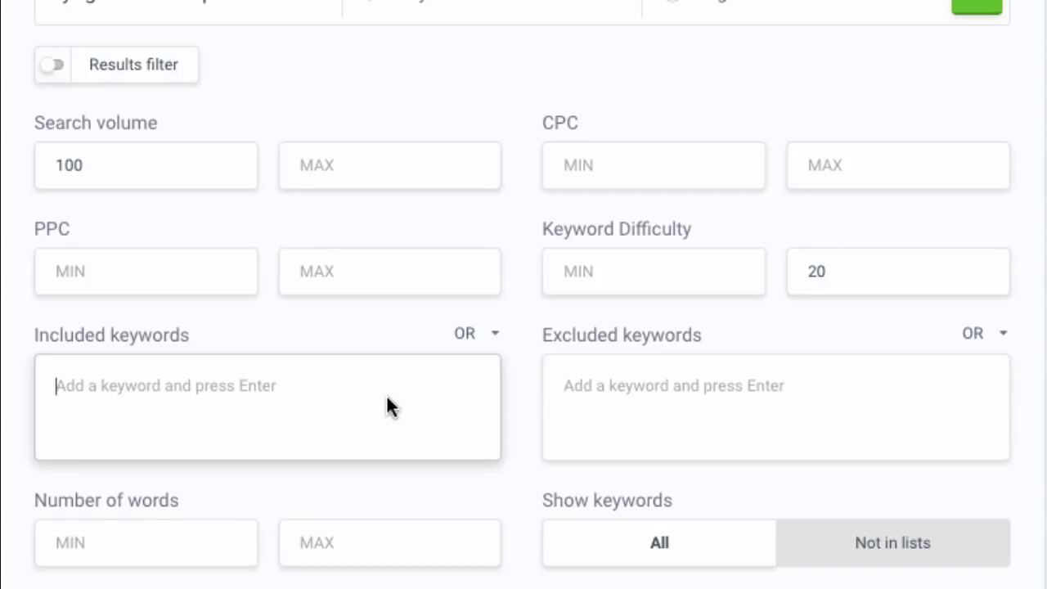
{"action": "type", "text": "napervil"}
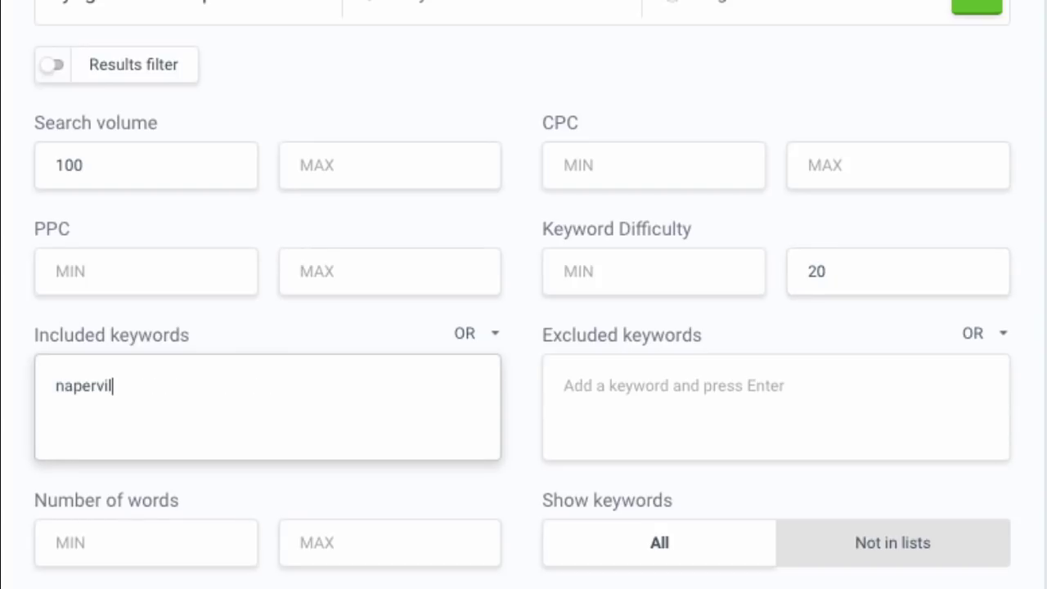
{"action": "type", "text": "le"}
{"action": "left_click", "coordinate": [784, 408]}
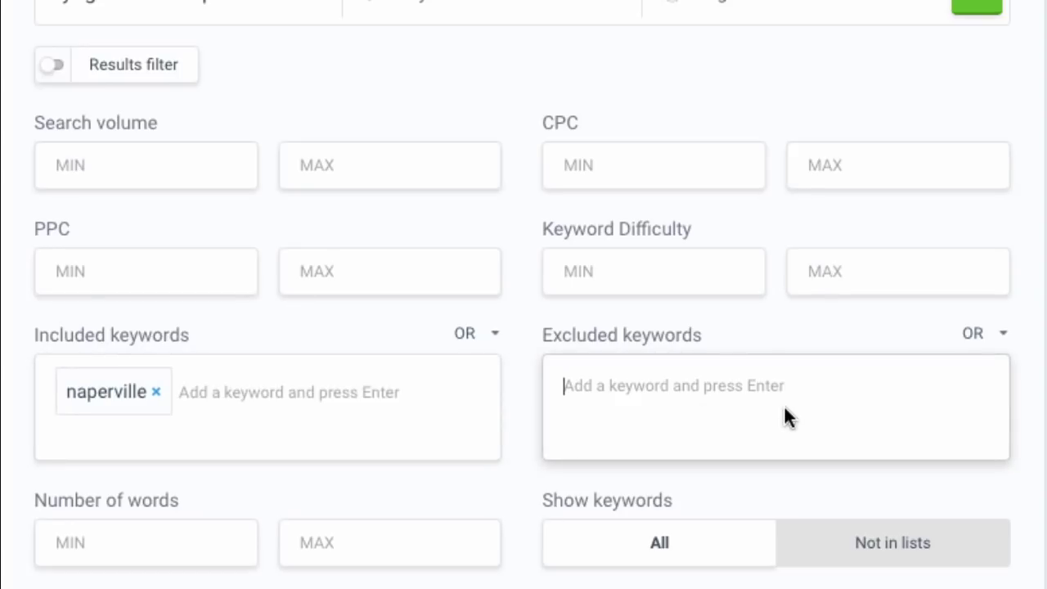
{"action": "type", "text": "jobs s"}
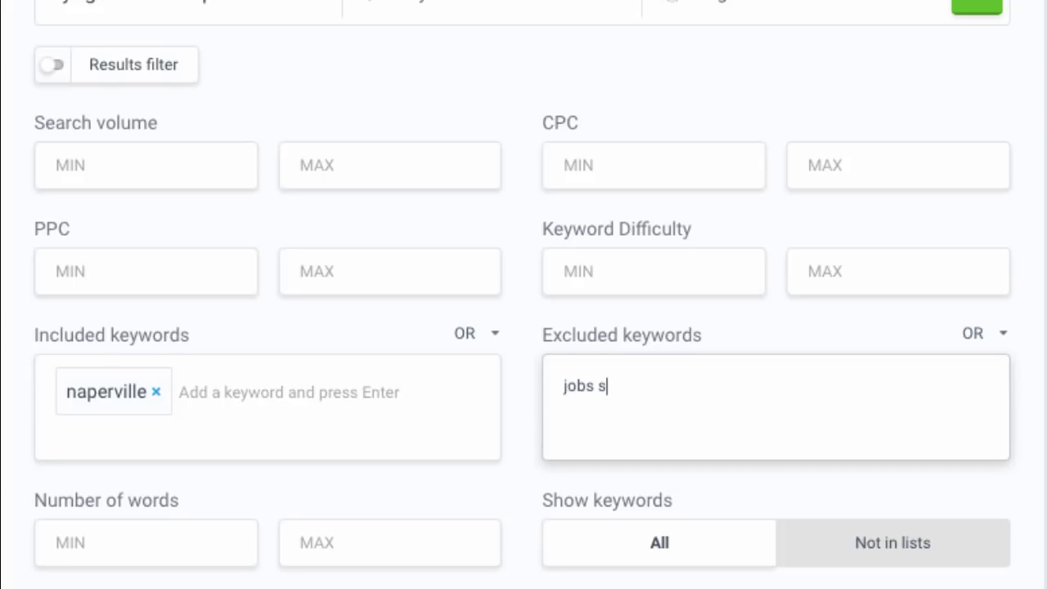
{"action": "type", "text": "alary"}
{"action": "scroll", "coordinate": [648, 376], "scroll_direction": "down", "scroll_amount": 2}
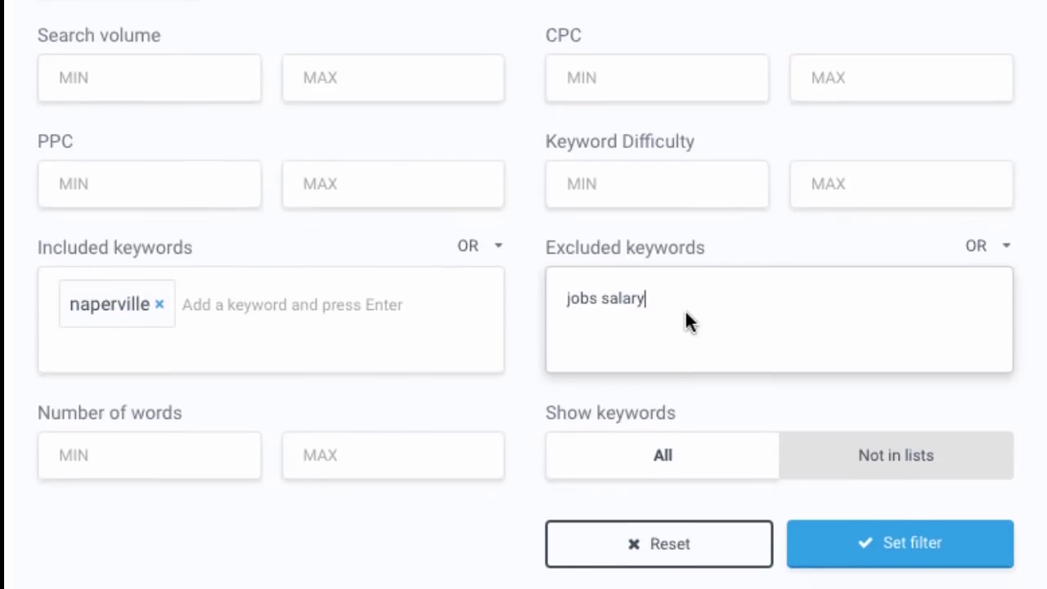
Step: Apply the naperville filter so suggestions like 'hot yoga naperville' (1,600 searches) are listed
{"action": "left_click", "coordinate": [916, 537]}
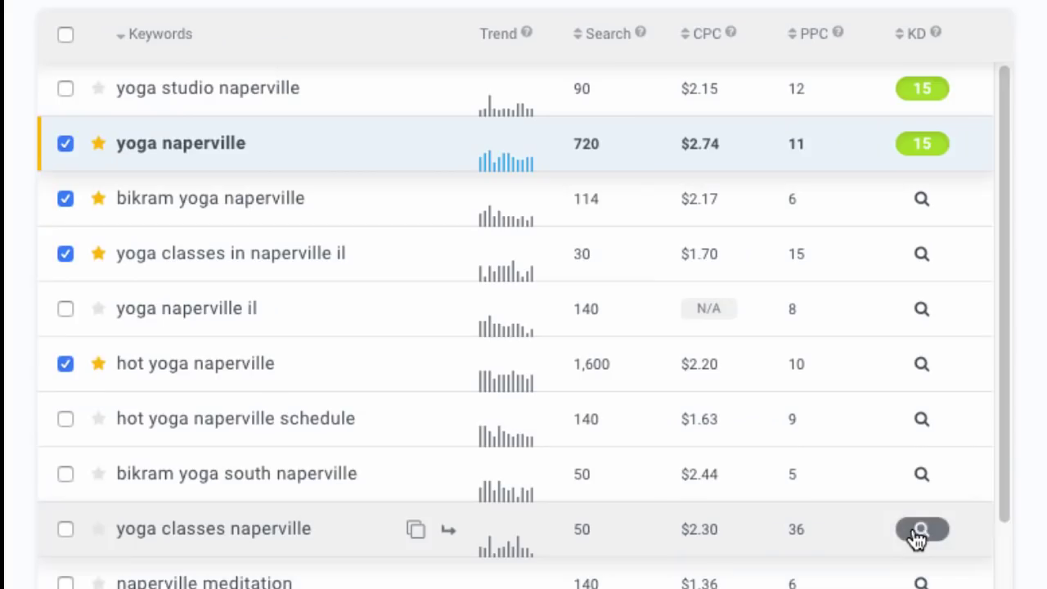